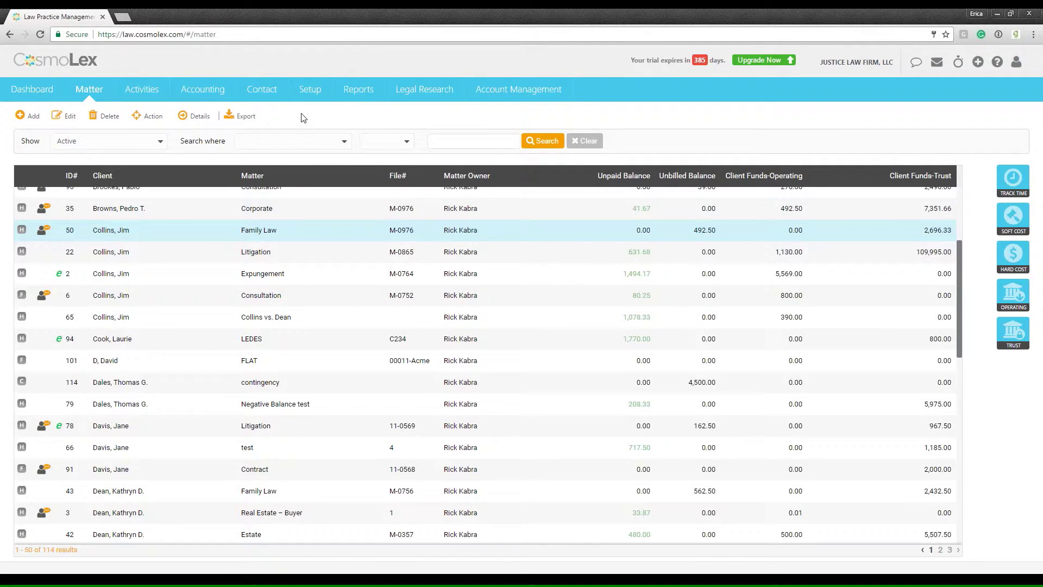
Review the chart of accounts, checking the Advanced Client Costs, Client Trust Funds and Fee Income accounts
left_click(210, 93)
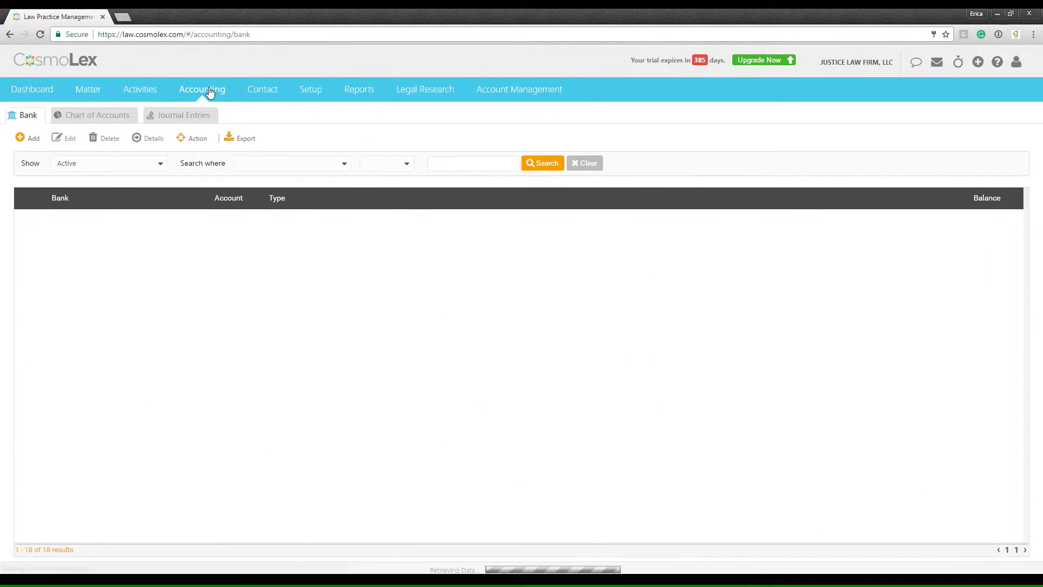
left_click(94, 120)
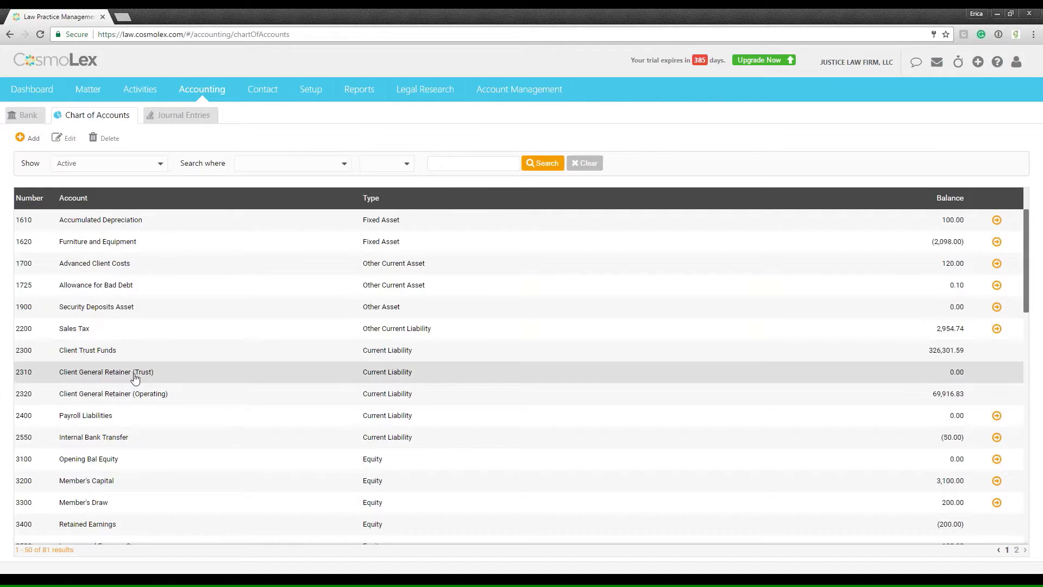
left_click(130, 266)
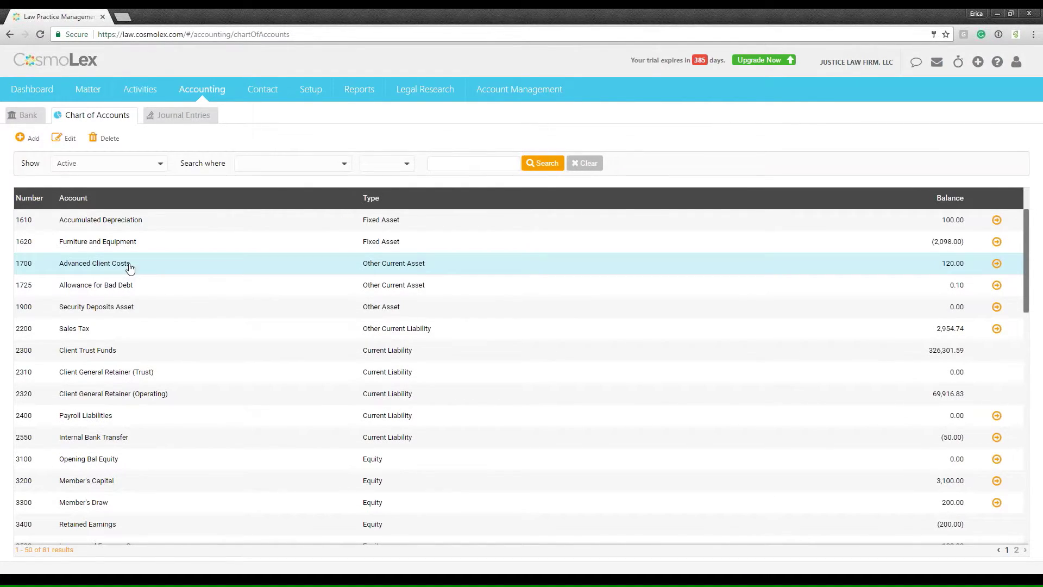
left_click(114, 350)
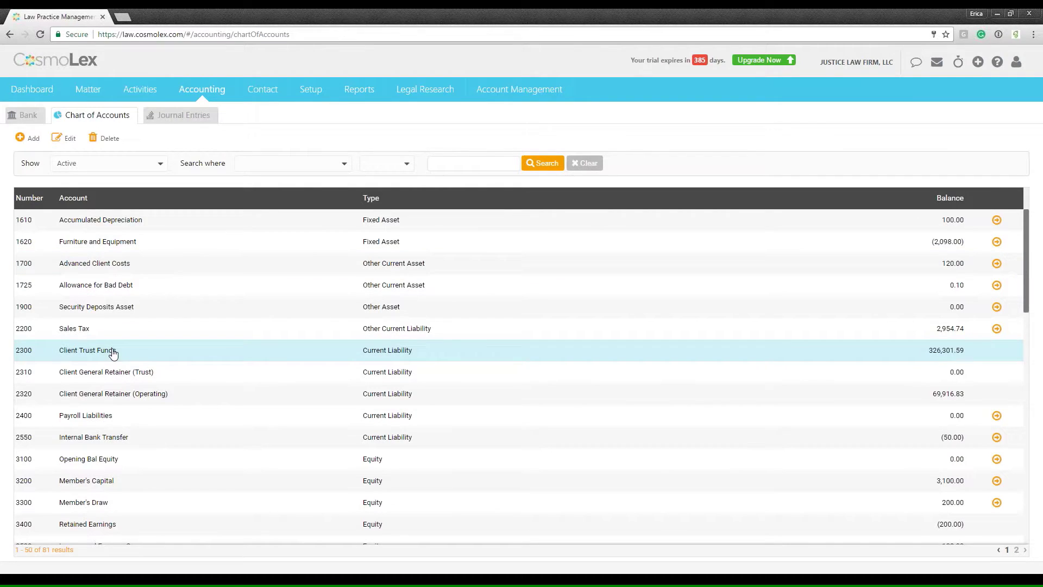
scroll(159, 383, "down", 2)
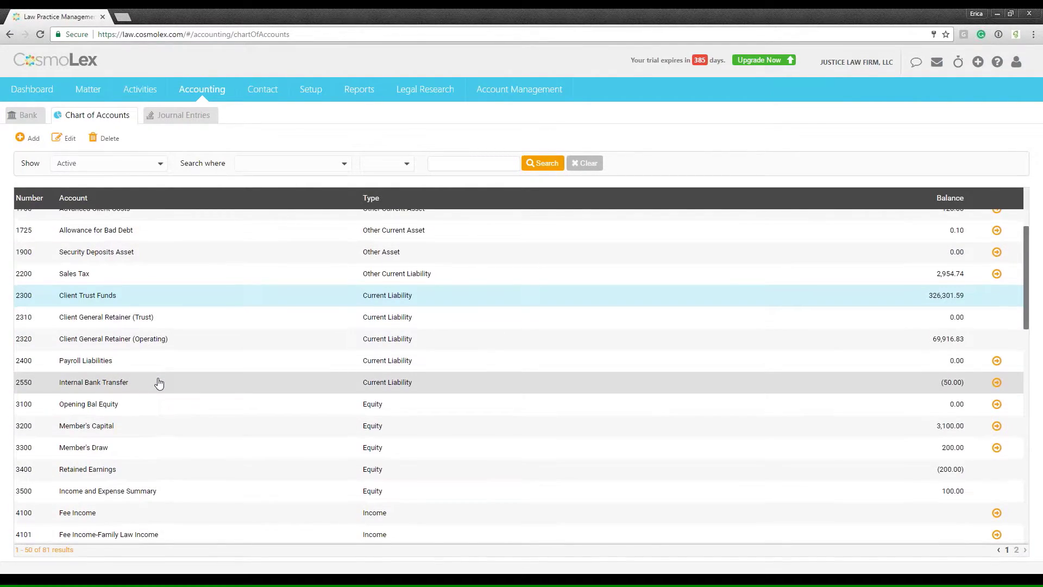
scroll(158, 383, "down", 2)
left_click(148, 355)
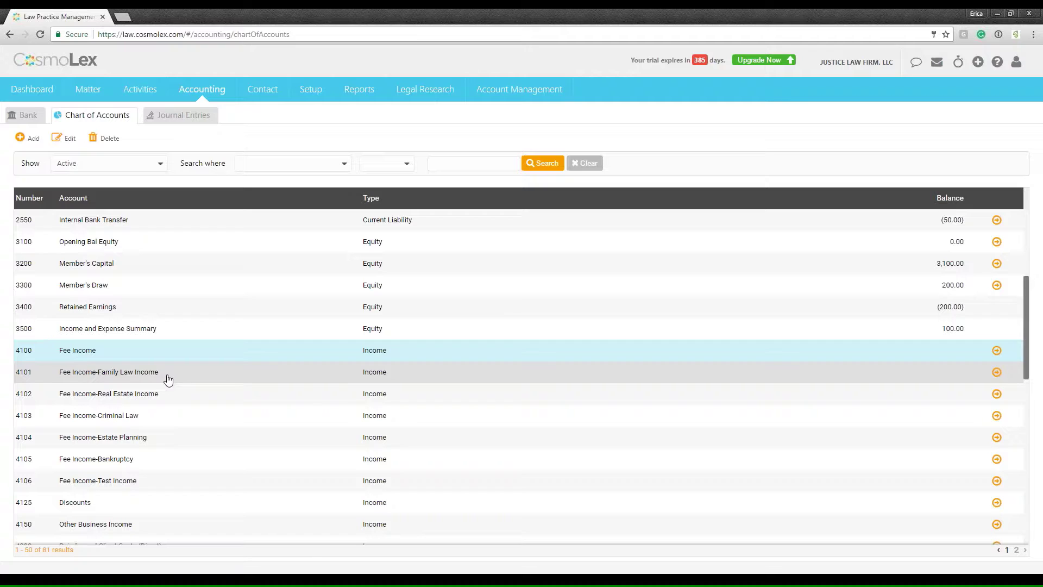
Open a trust transaction for the selected Family Law matter, check which accounts it can post to, and close it without saving
left_click(93, 97)
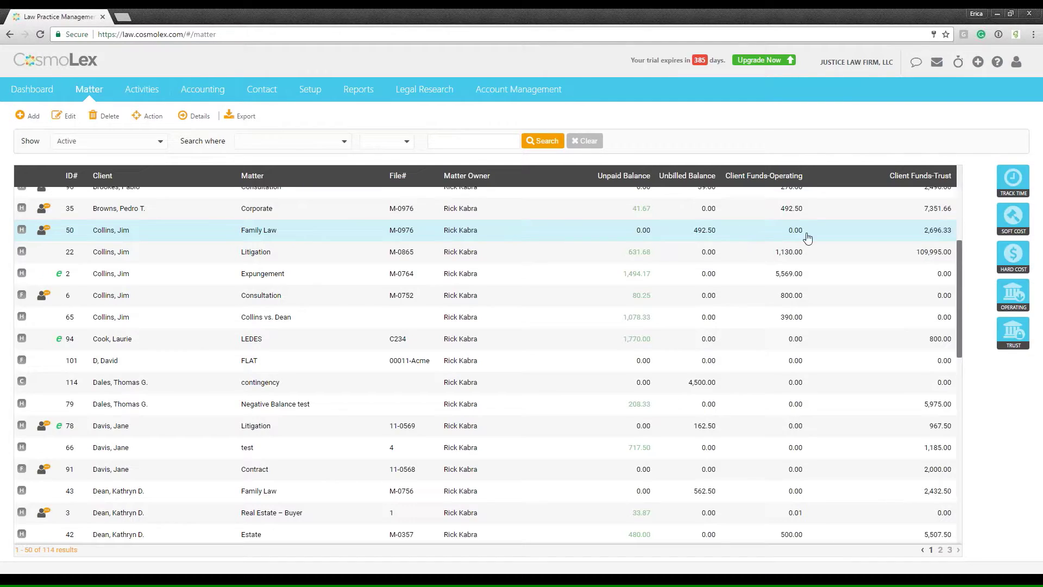
left_click(1011, 337)
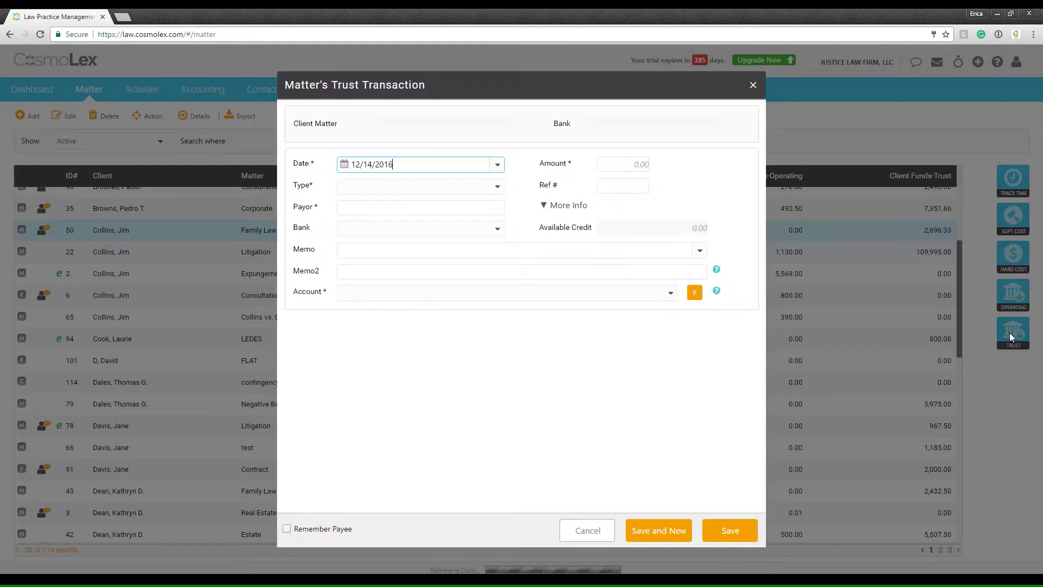
left_click_drag(294, 271, 328, 277)
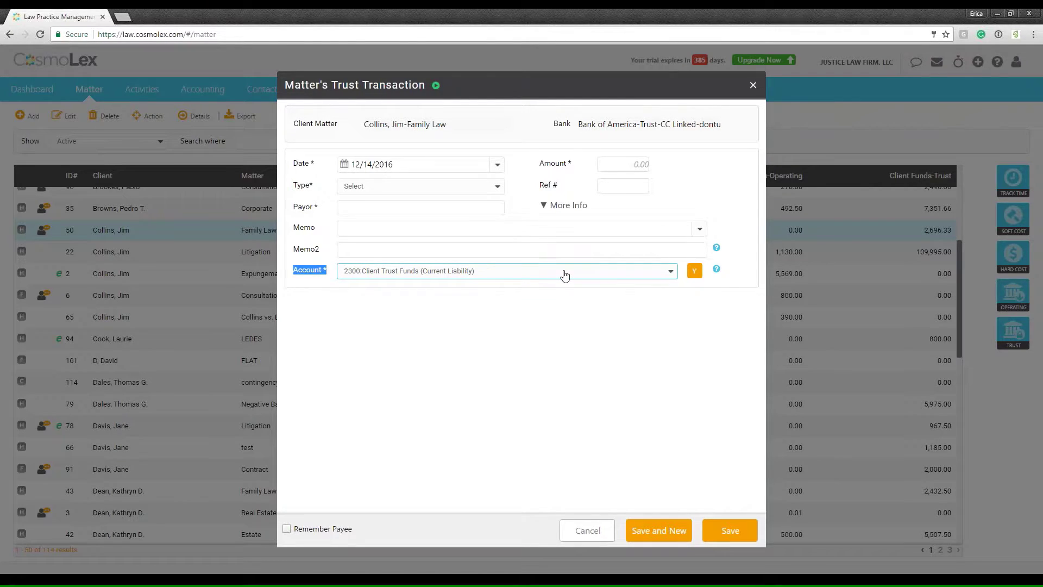
left_click(531, 279)
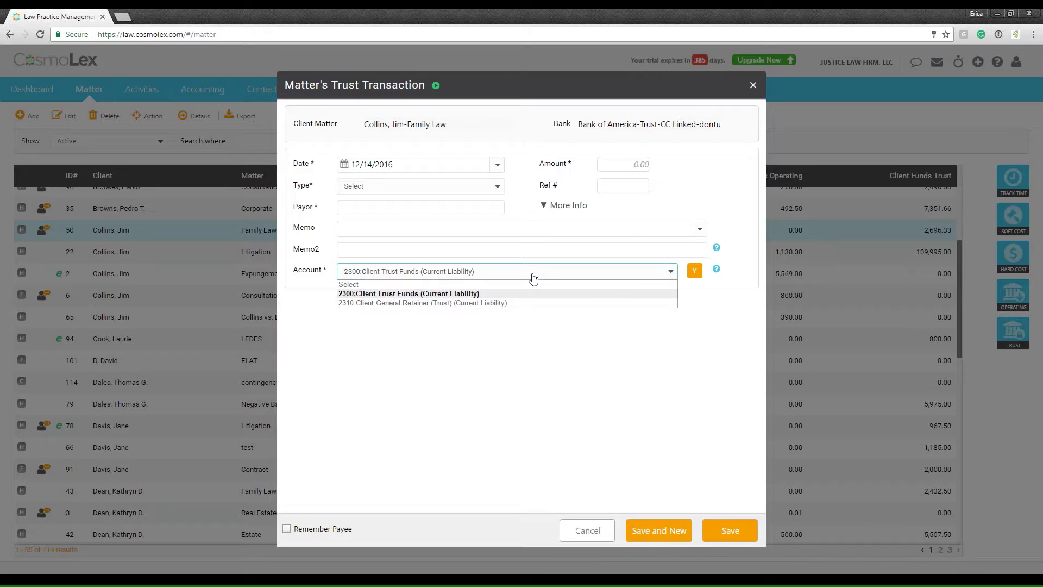
left_click(533, 294)
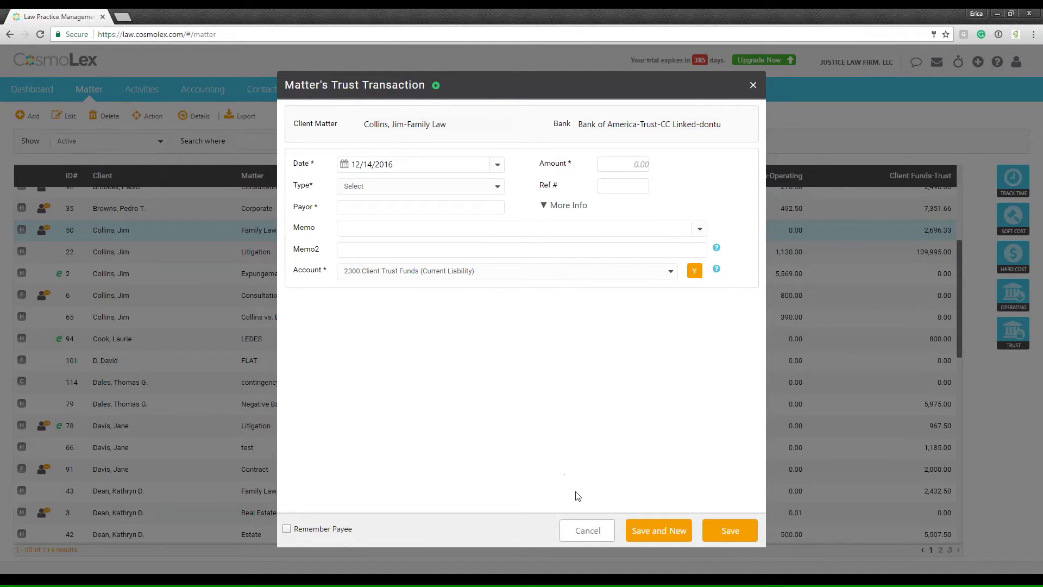
left_click(588, 530)
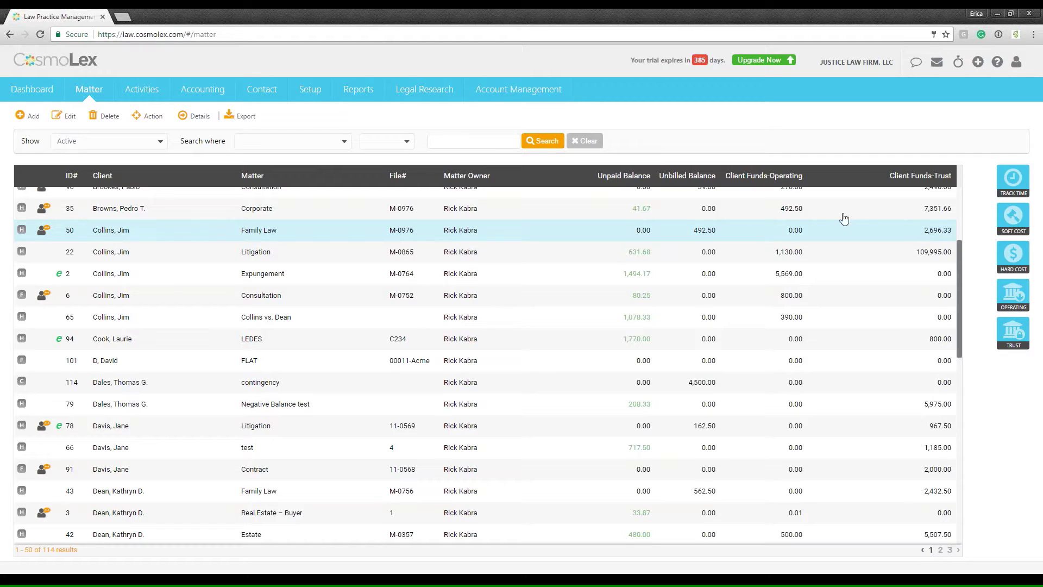
Open the Three-Way Reconciliation Report among the banking reports
left_click(348, 92)
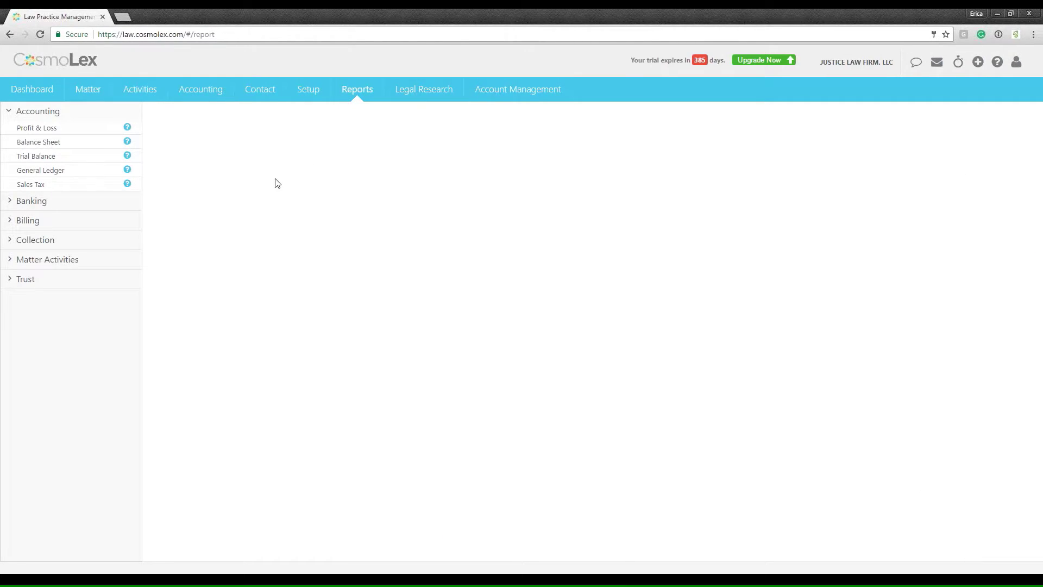
left_click(51, 208)
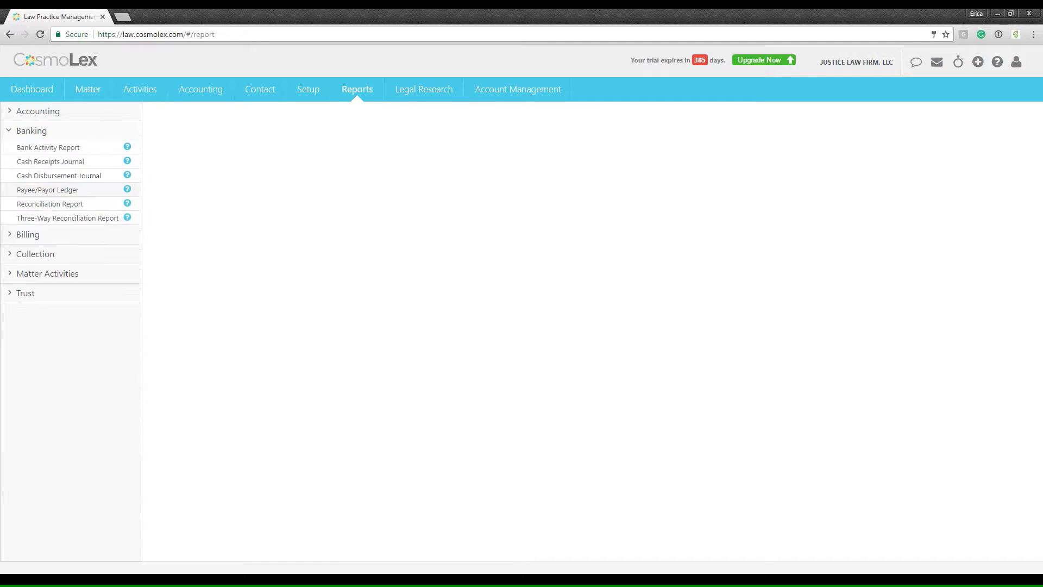
left_click(30, 219)
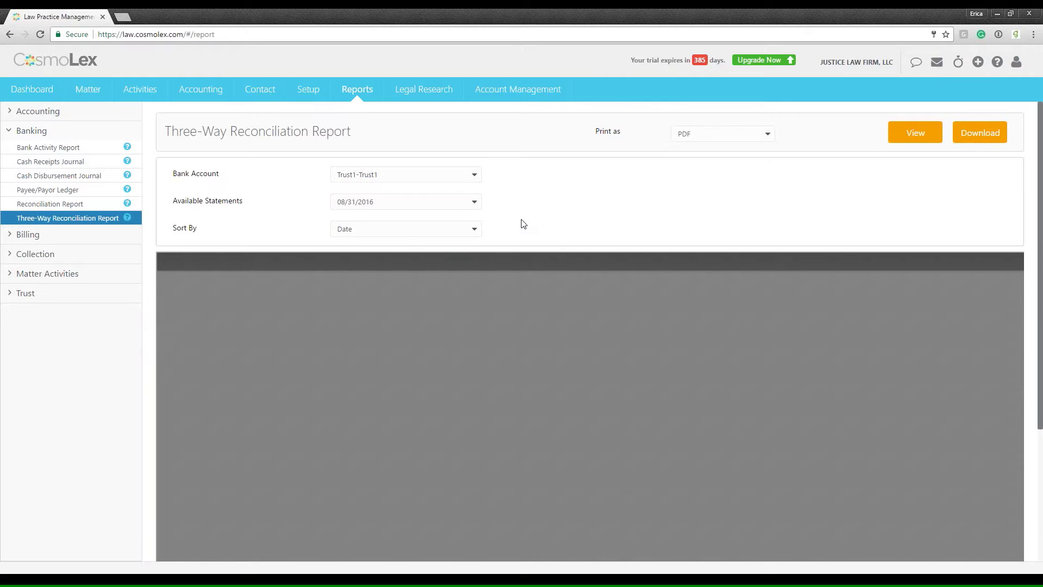
Start a hard cost expense for the selected Family Law matter with an amount of 50.00, payable to Court Office
left_click(84, 91)
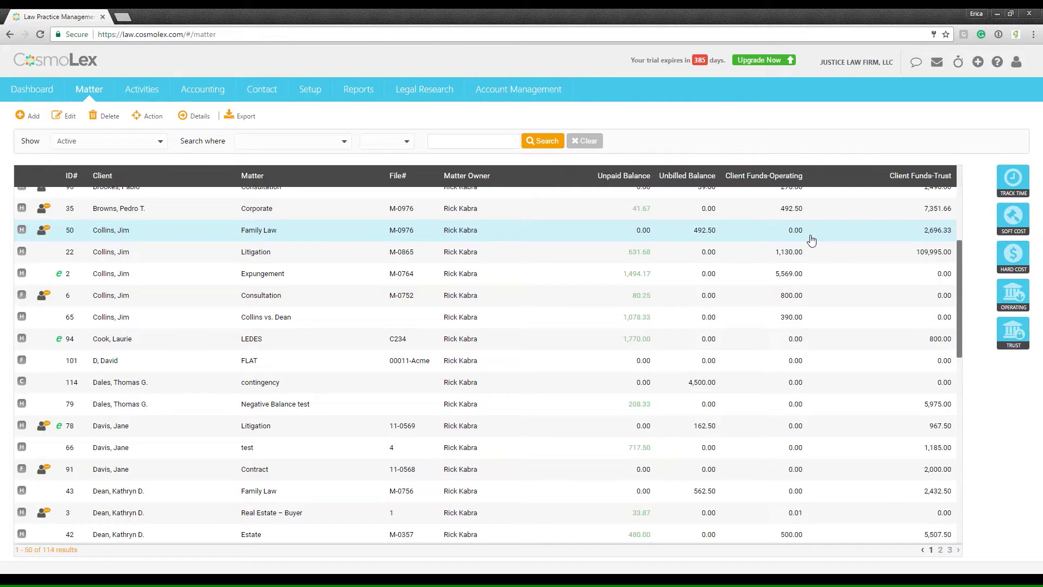
left_click(1011, 265)
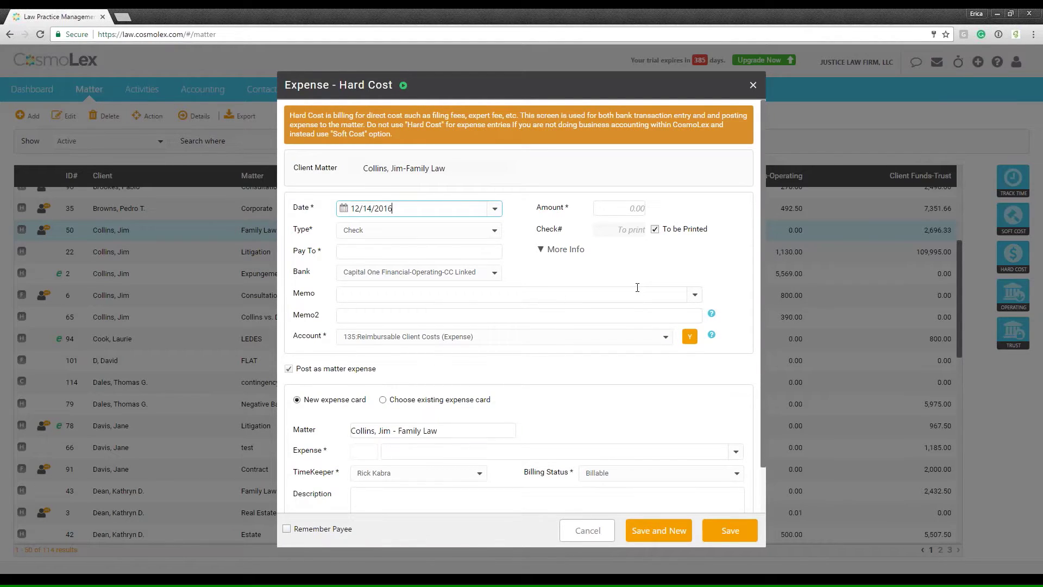
scroll(637, 288, "down", 1)
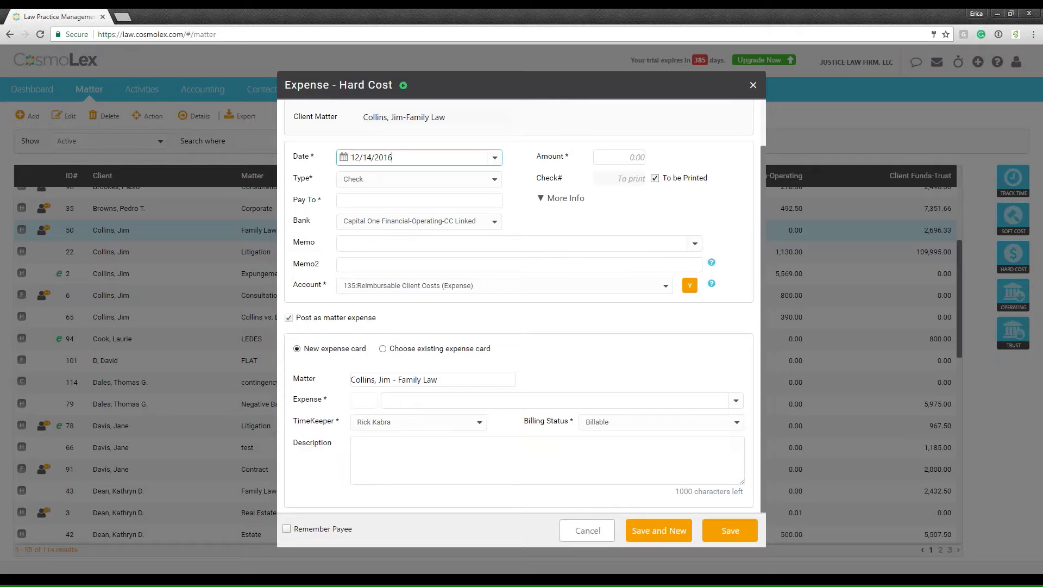
left_click(618, 161)
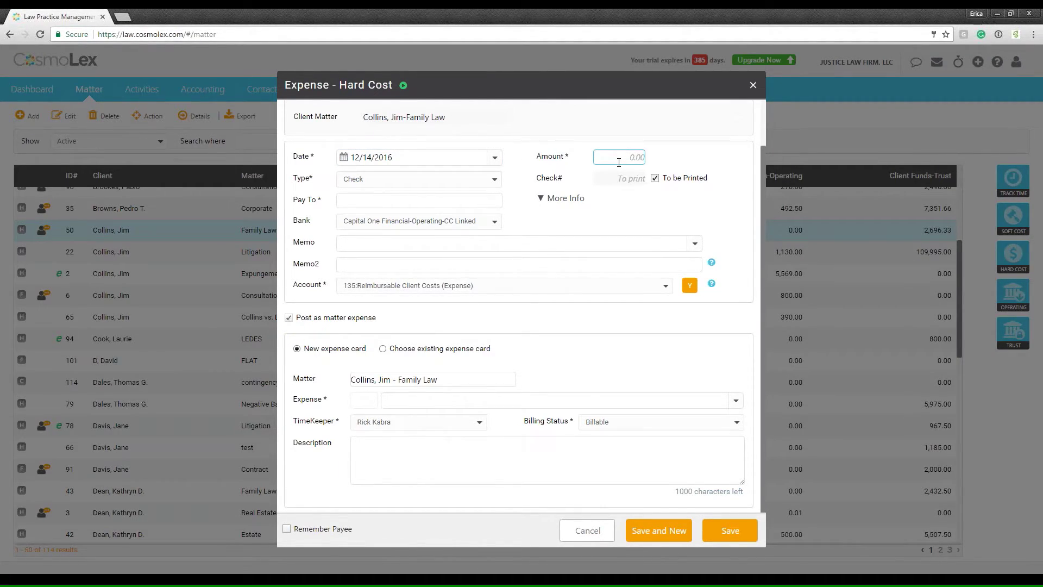
type("50.00")
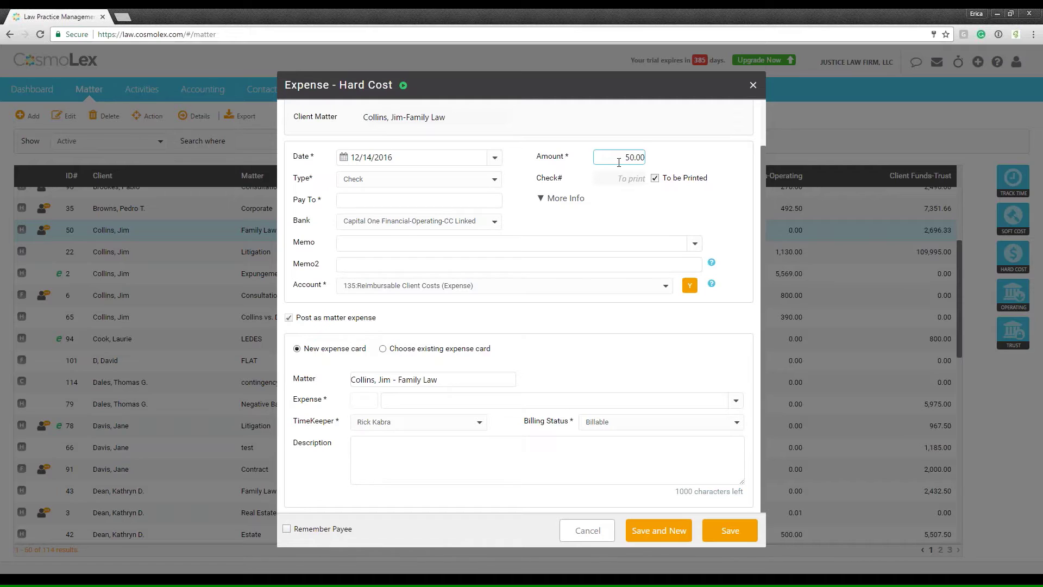
left_click(421, 179)
left_click(415, 199)
left_click(413, 201)
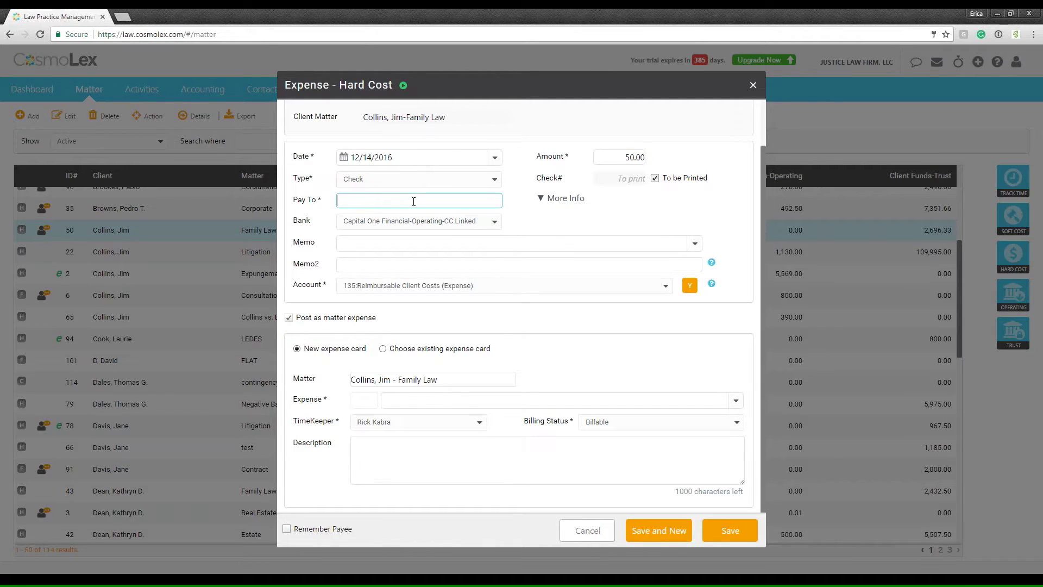
type("co")
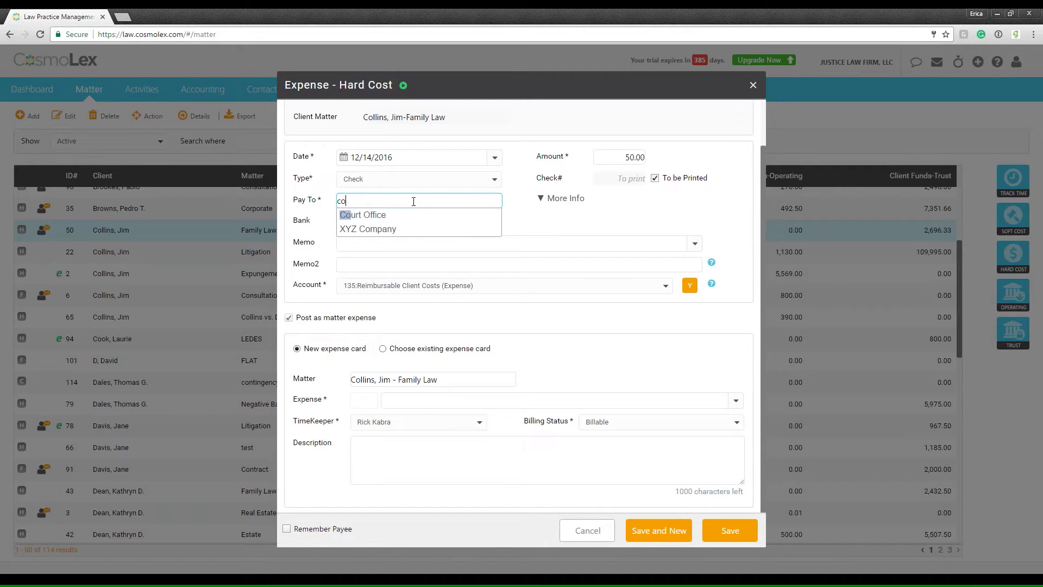
left_click(429, 216)
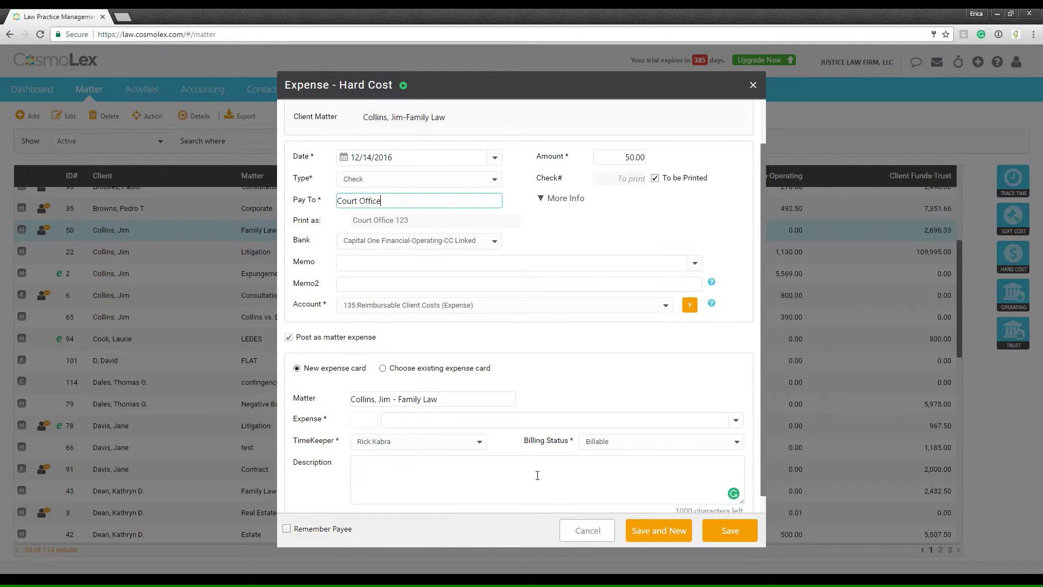
Try to save the hard cost and fill its required expense type with Filing Fees
left_click(730, 530)
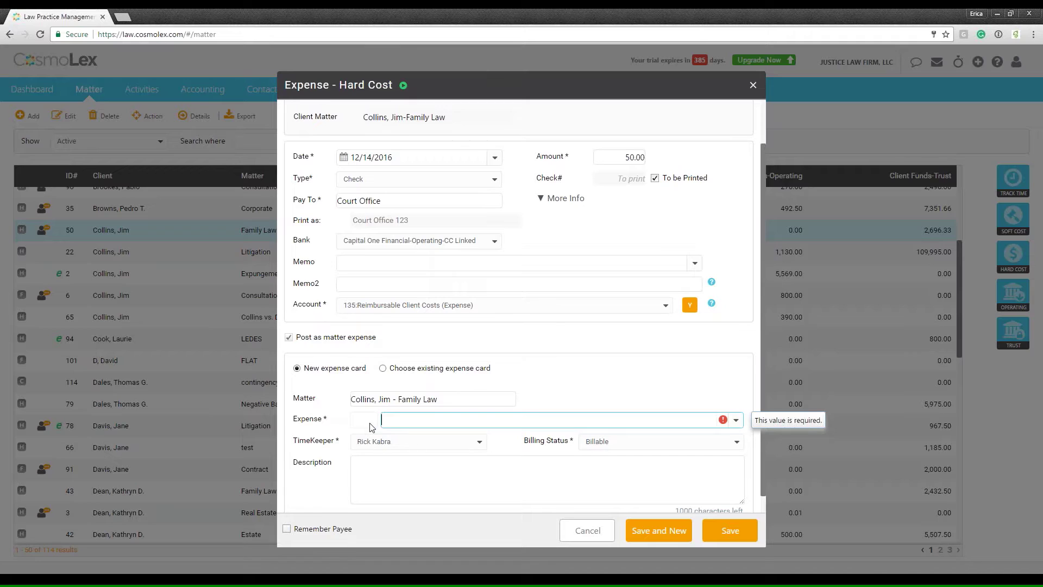
type("f")
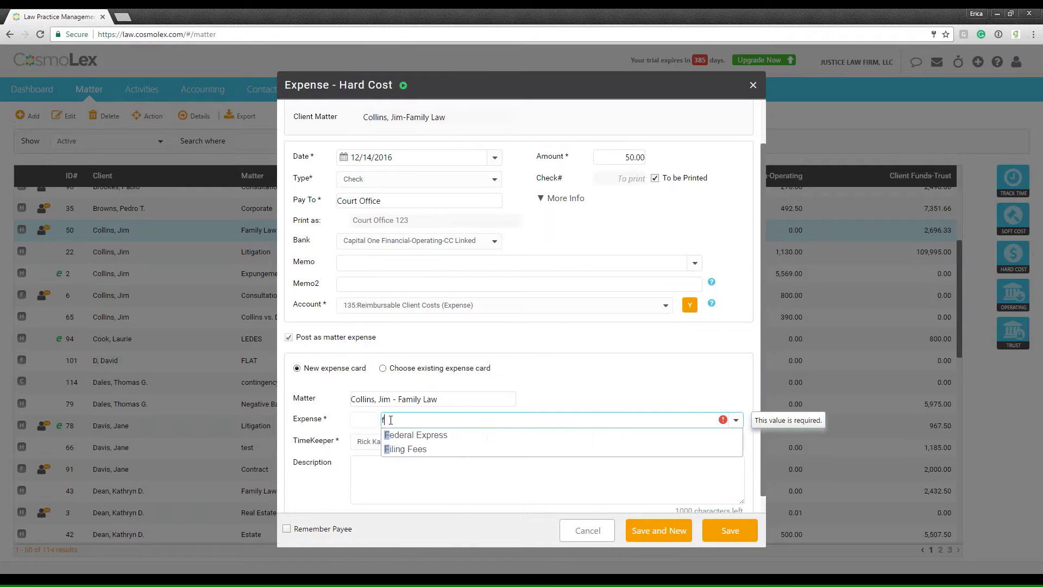
left_click(405, 450)
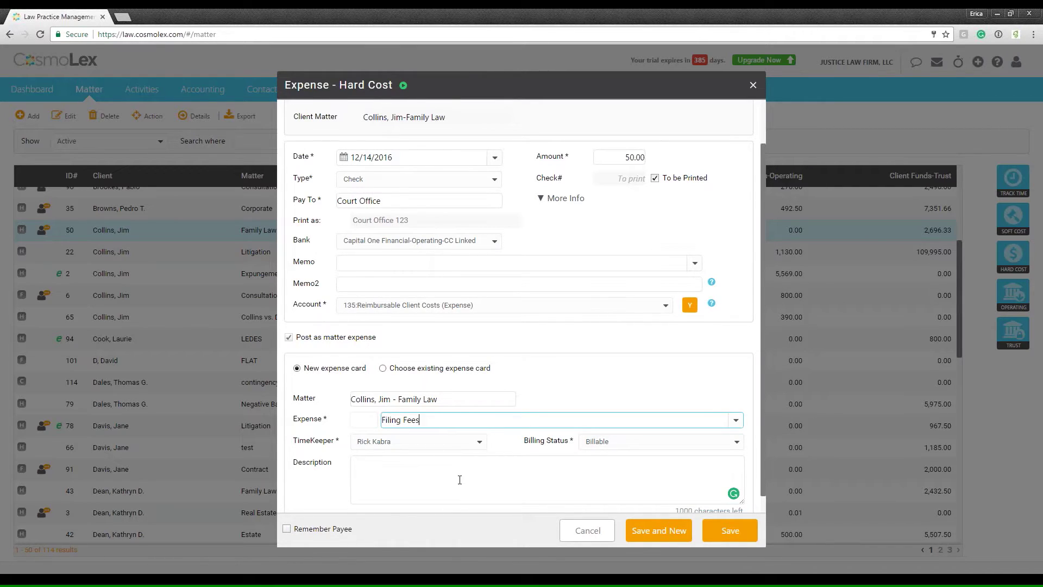
Check which accounts the hard cost can post to, and discard the expense entry
left_click(293, 307)
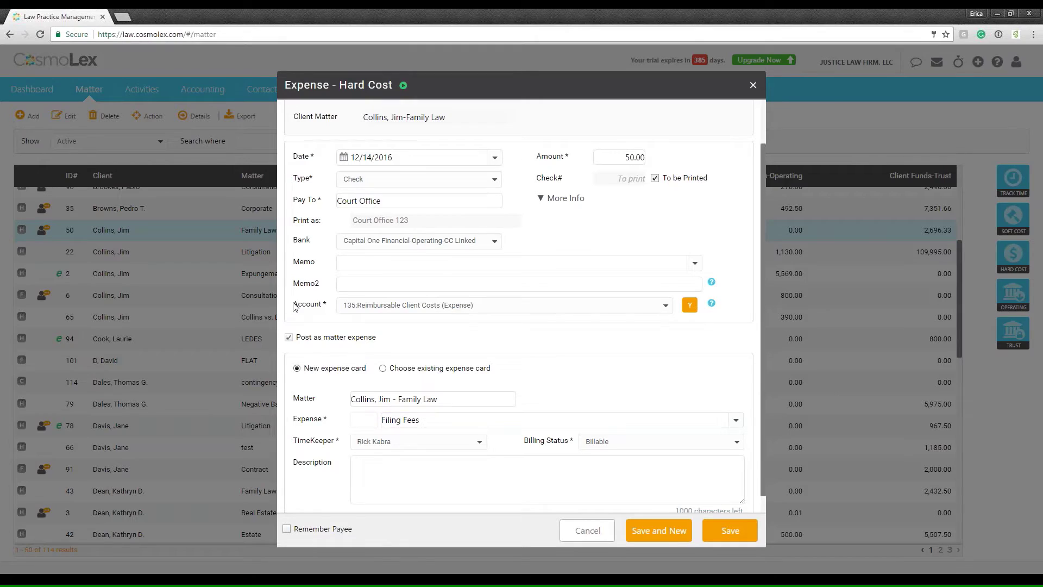
left_click_drag(293, 306, 329, 306)
left_click(543, 313)
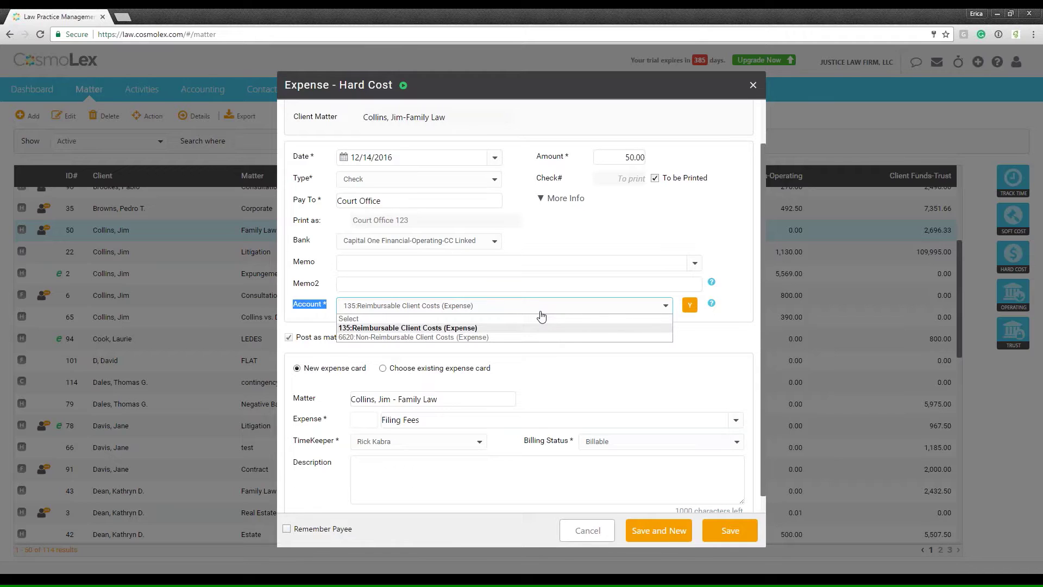
left_click(541, 314)
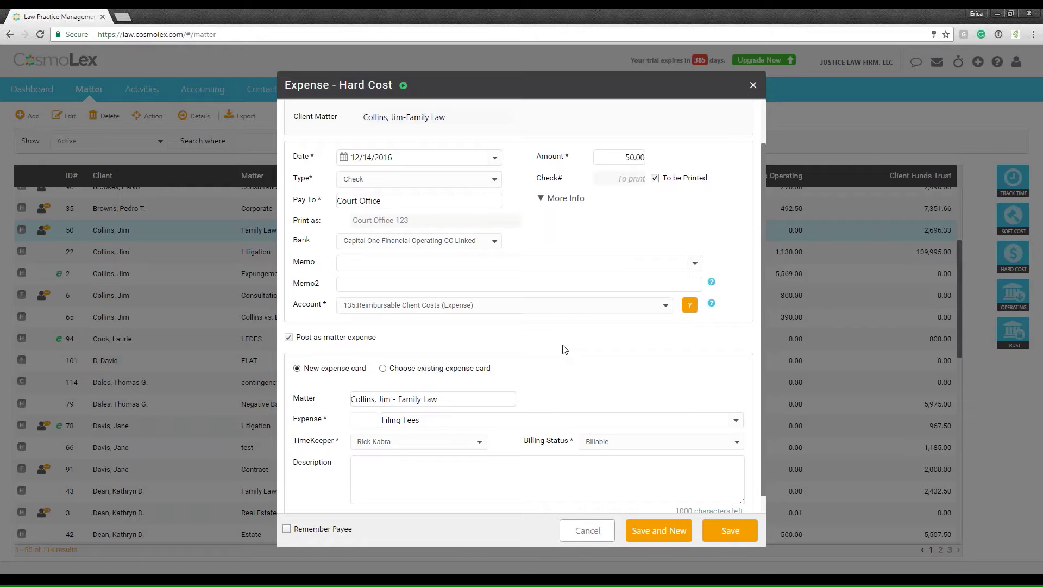
left_click(577, 530)
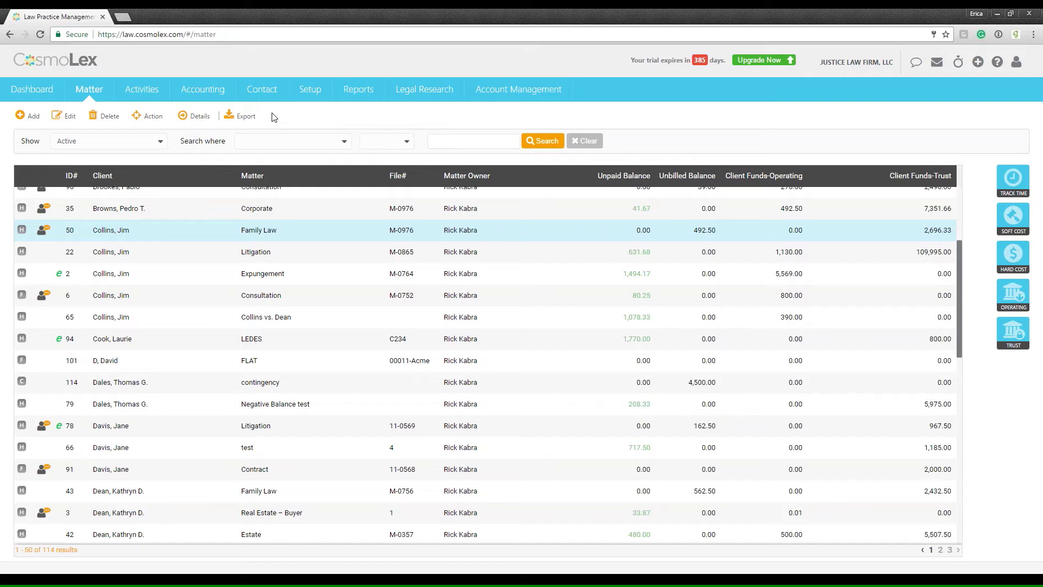
Open the details of the paid 09/10/2015 Golden - EB invoice and review its full charge breakdown
left_click(164, 91)
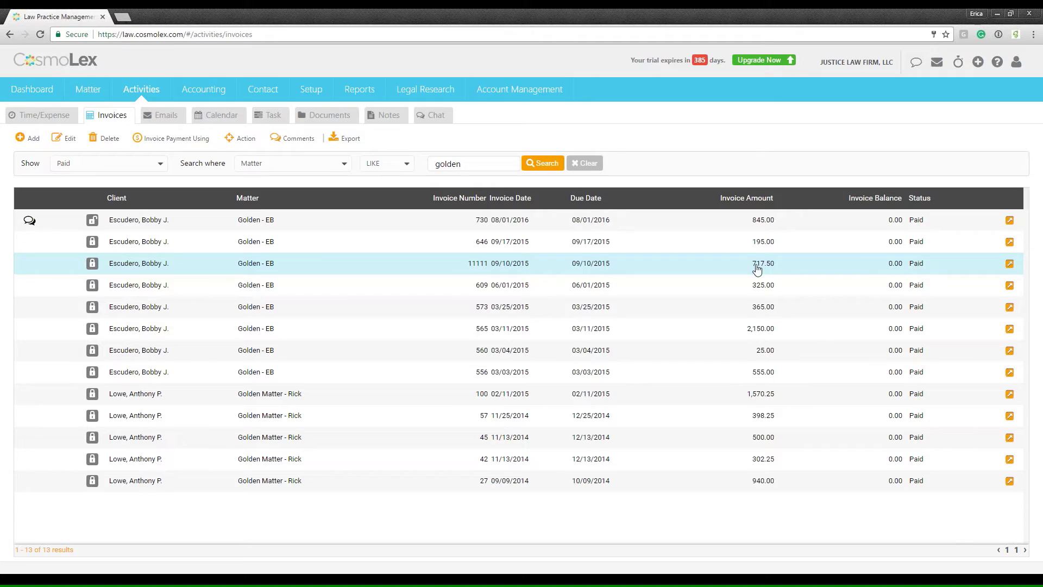
left_click(1009, 264)
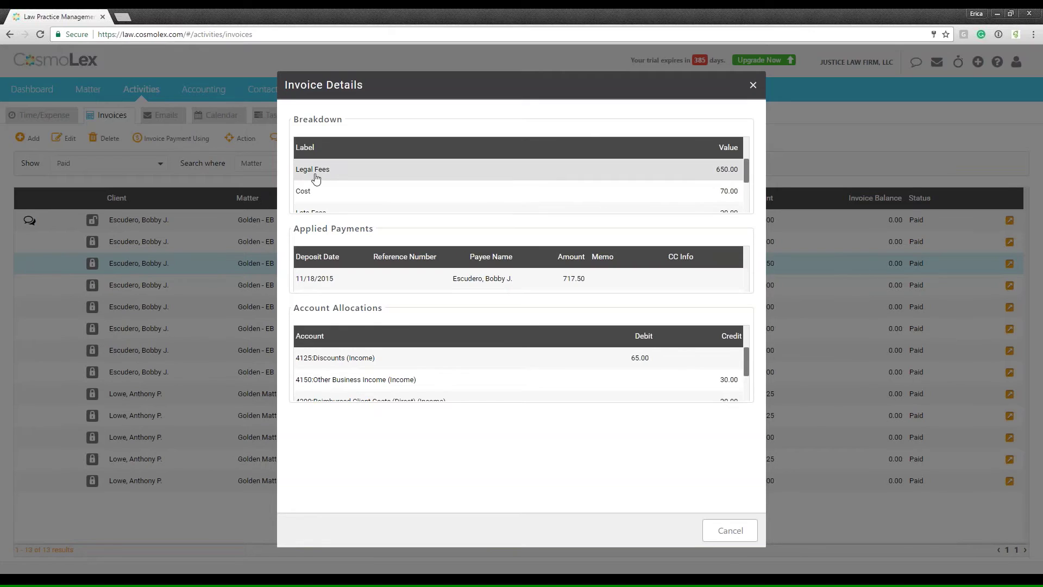
left_click(333, 175)
scroll(646, 181, "down", 1)
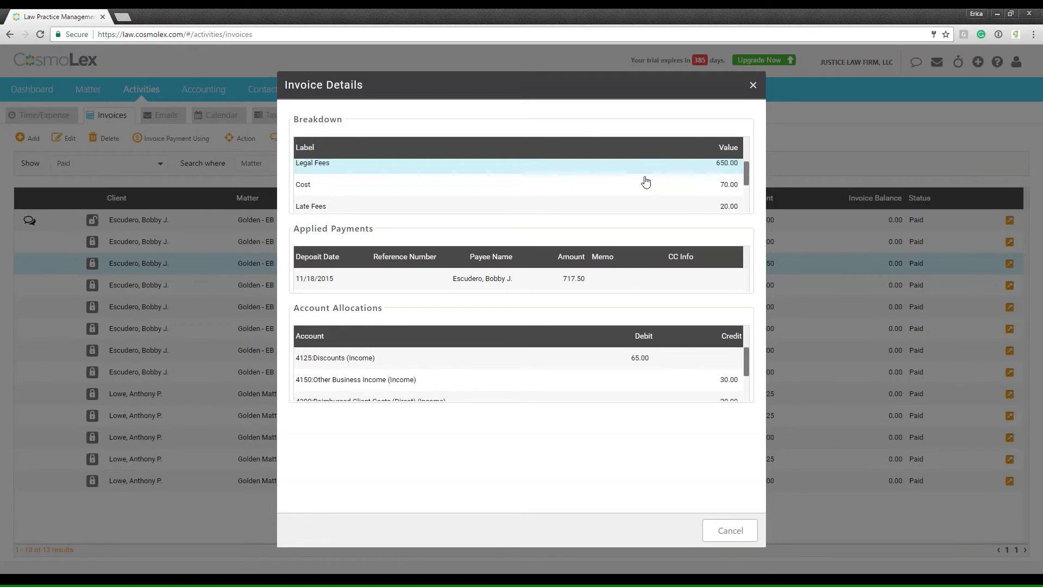
scroll(645, 181, "down", 3)
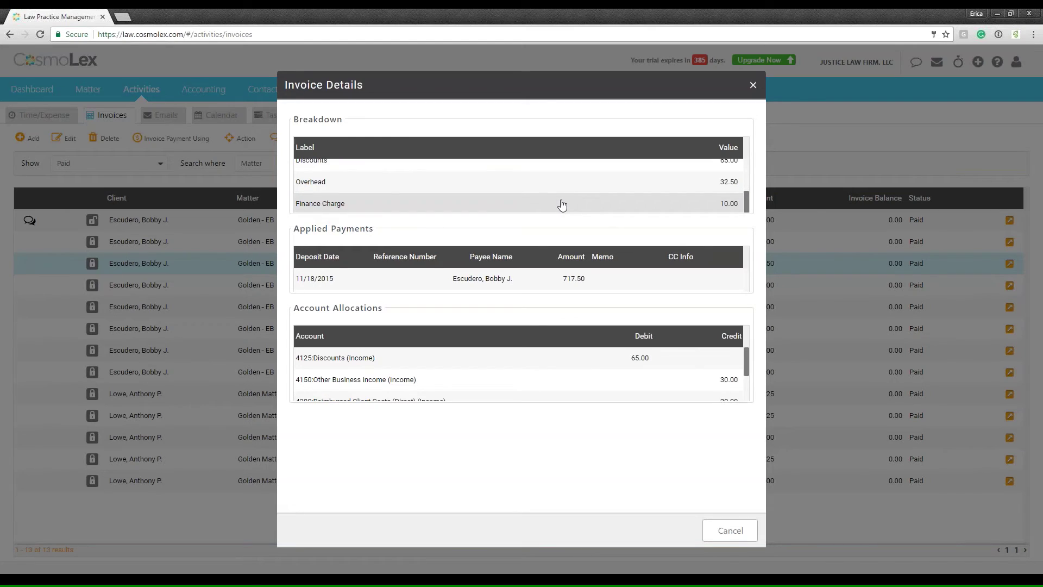
Review the invoice's applied payment and all its account allocations, and close the invoice details
left_click(542, 280)
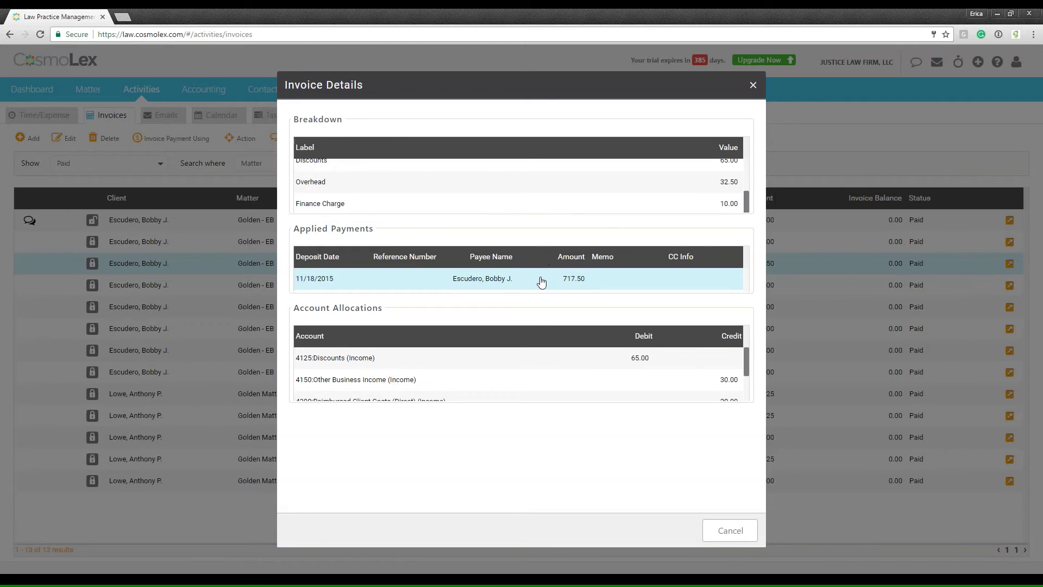
left_click(420, 363)
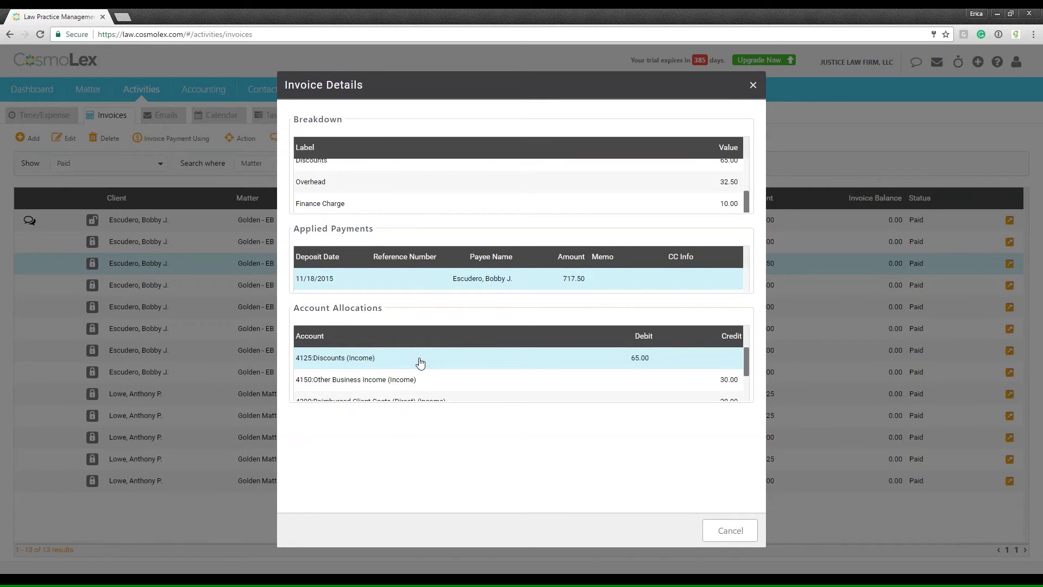
scroll(420, 363, "down", 2)
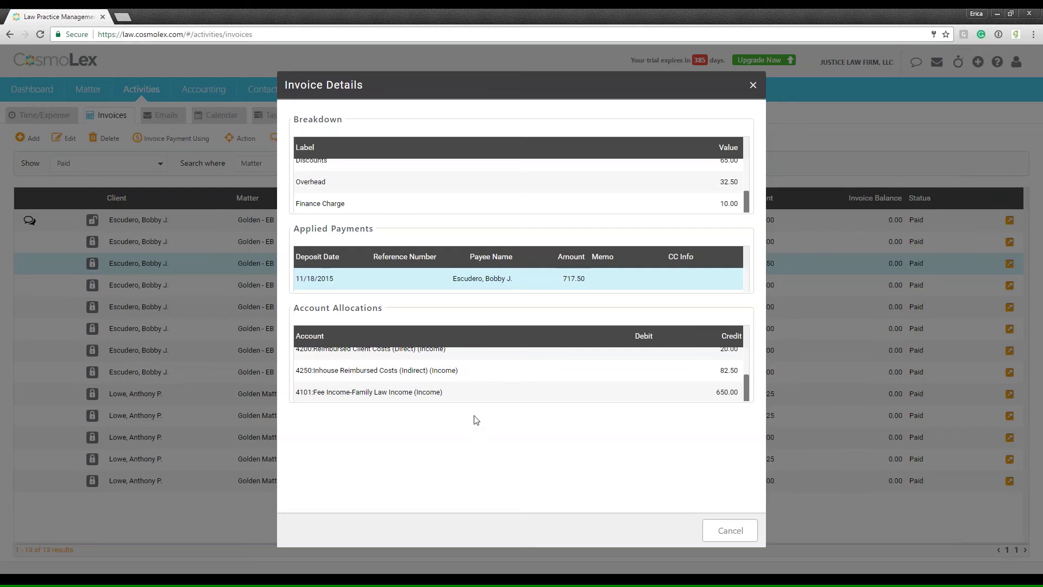
left_click(753, 87)
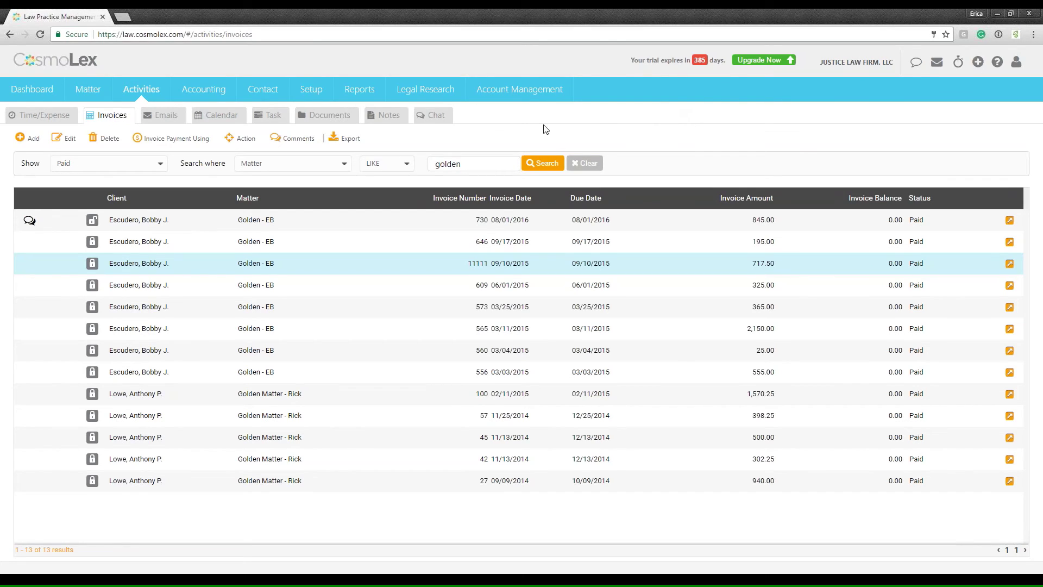
Look through the accounting reports, viewing Profit & Loss, Balance Sheet and General Ledger
left_click(363, 91)
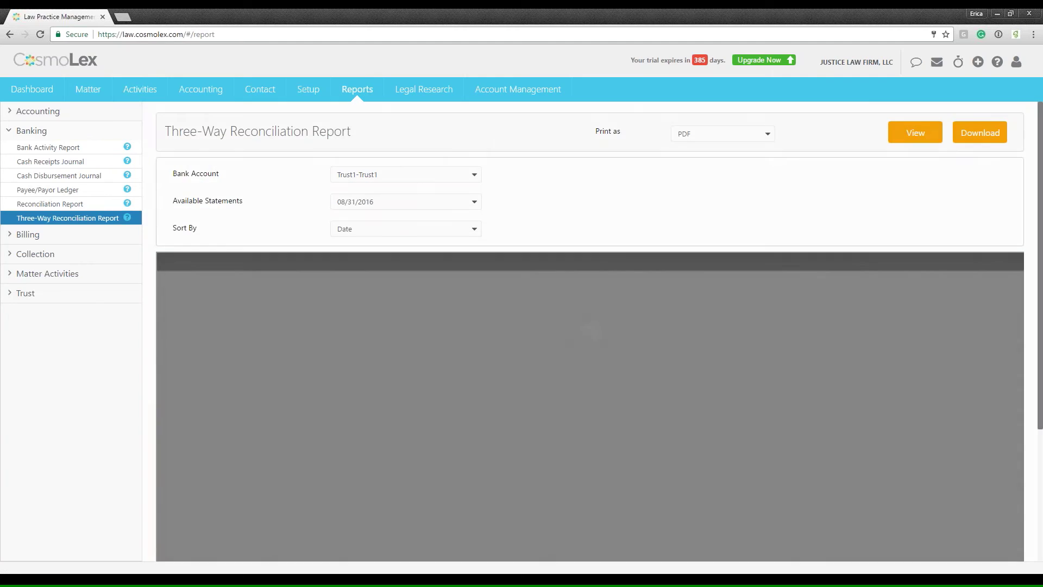
left_click(24, 112)
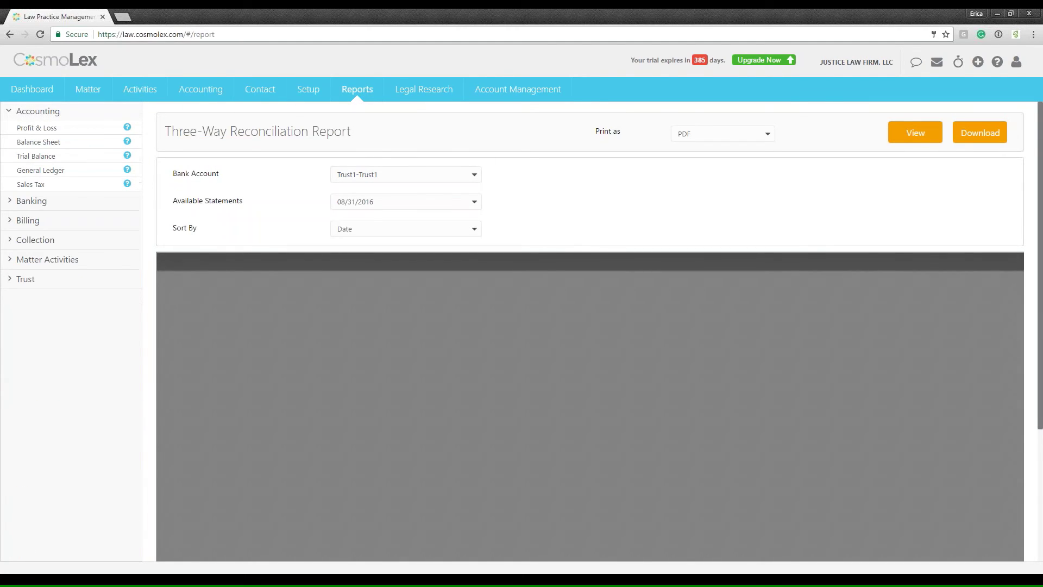
left_click(48, 130)
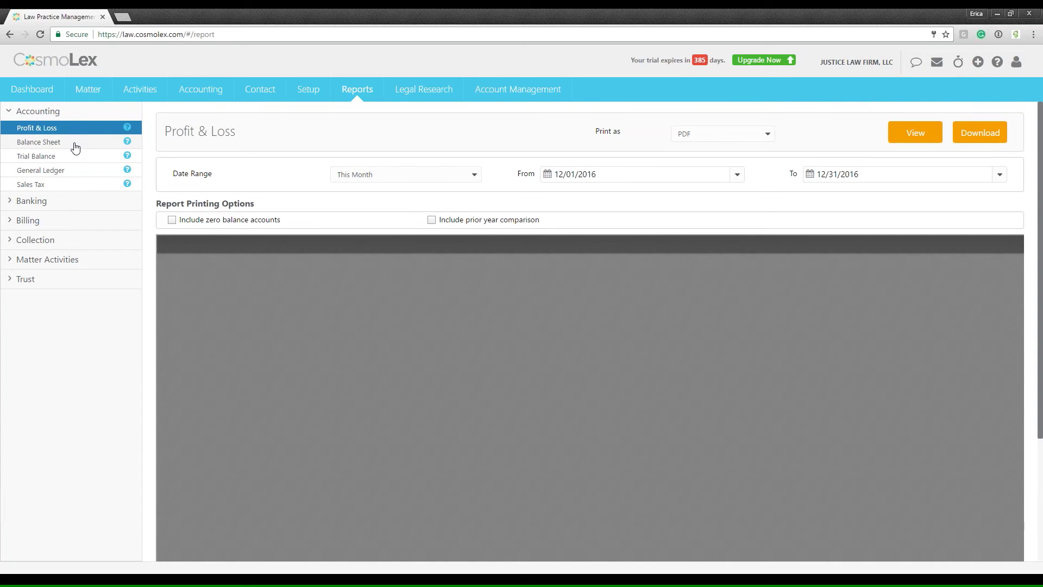
left_click(75, 144)
left_click(67, 171)
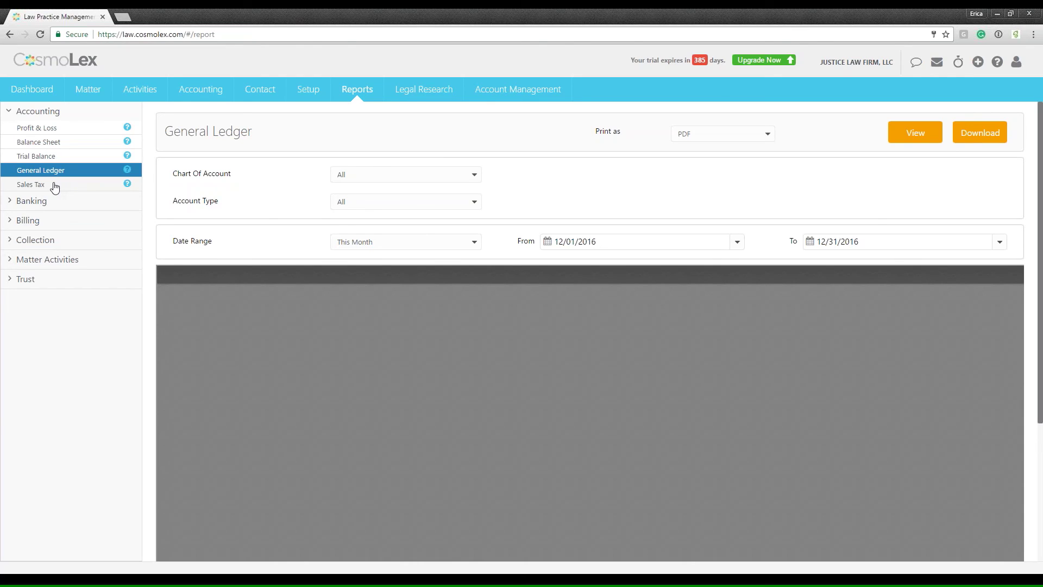
Switch to the year-end accounting webinar slideshow and advance to the Total Practice Management slide
key("alt+Tab")
key("alt+Tab")
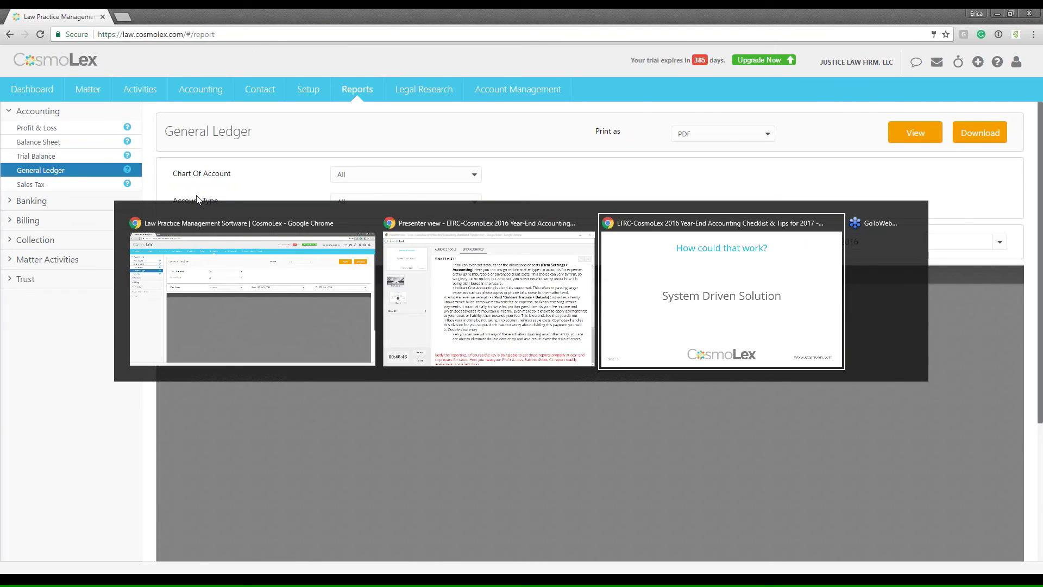
key("Right")
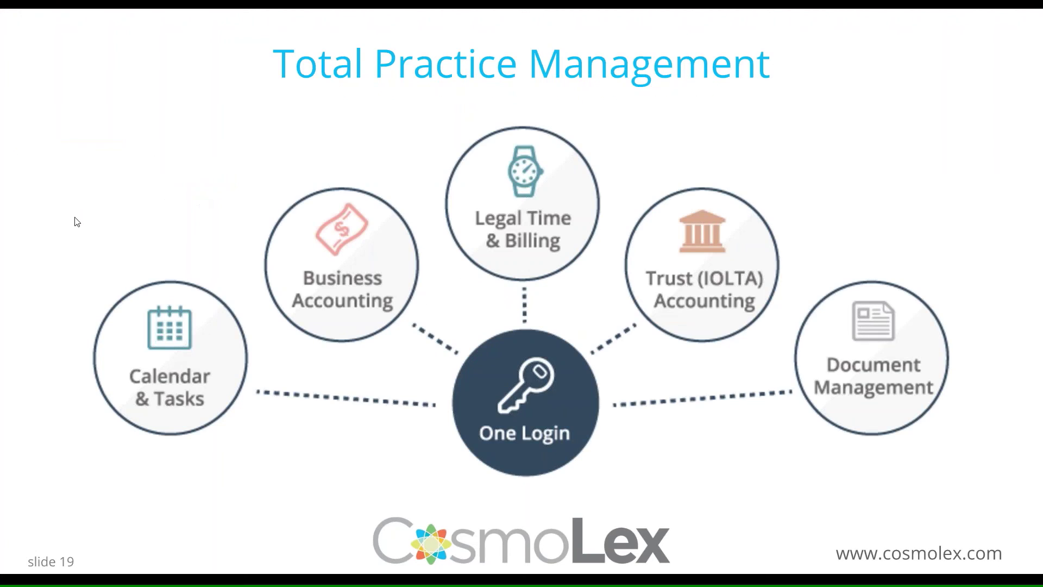